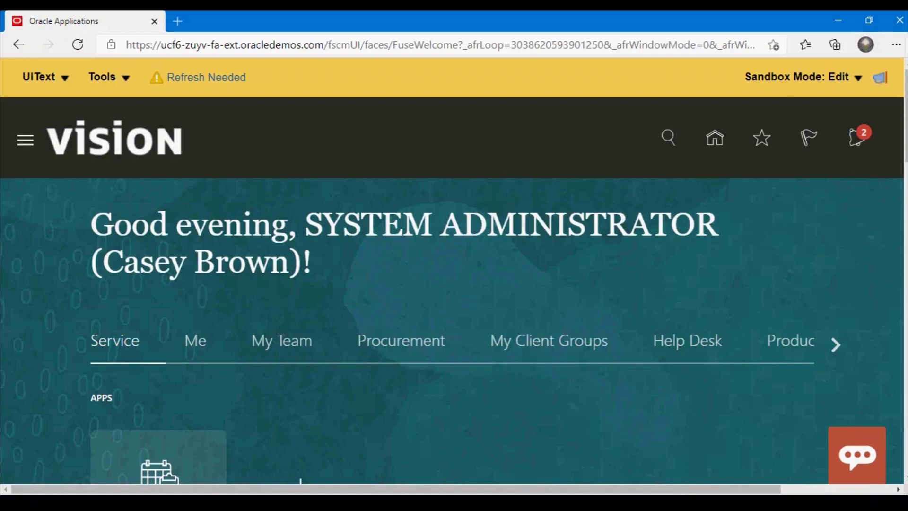
Review the presentation slides on Security, implementation projects and setup data reports, then return to Oracle.
key("alt+Tab")
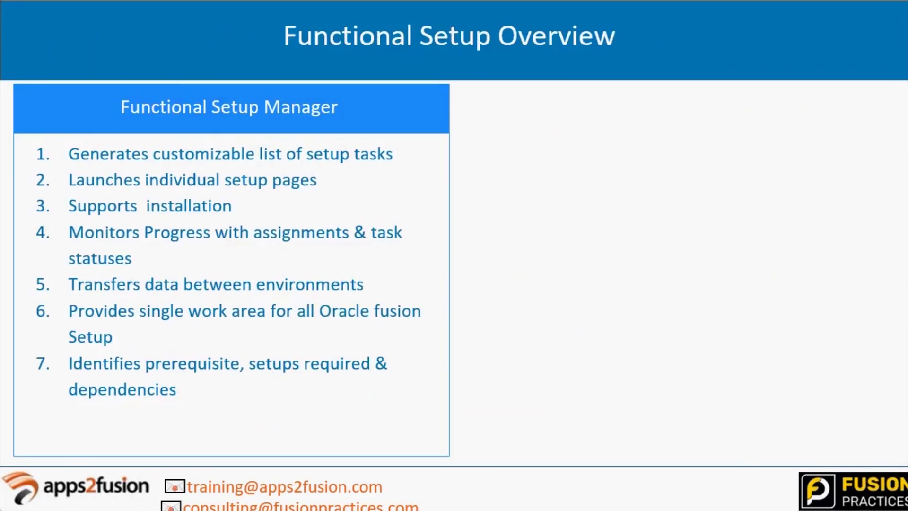
key("Right")
key("Right")
key("Right")
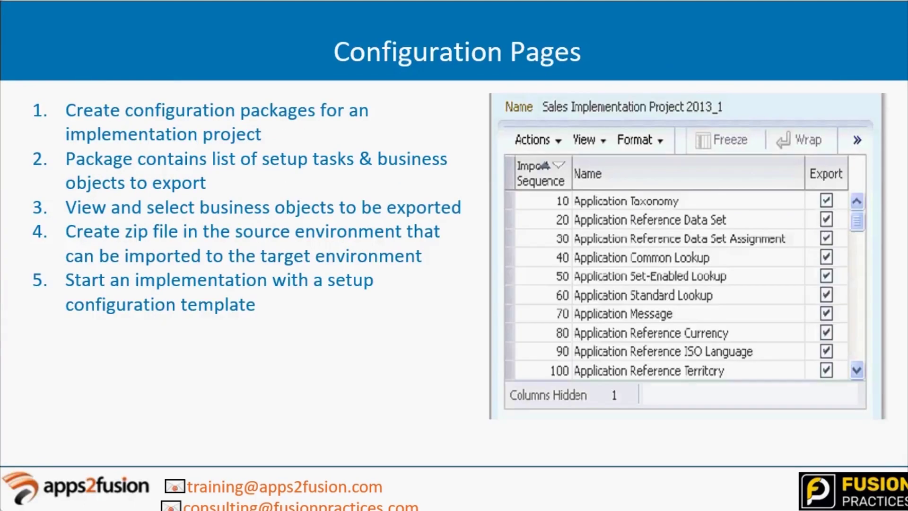
key("Right")
key("Right")
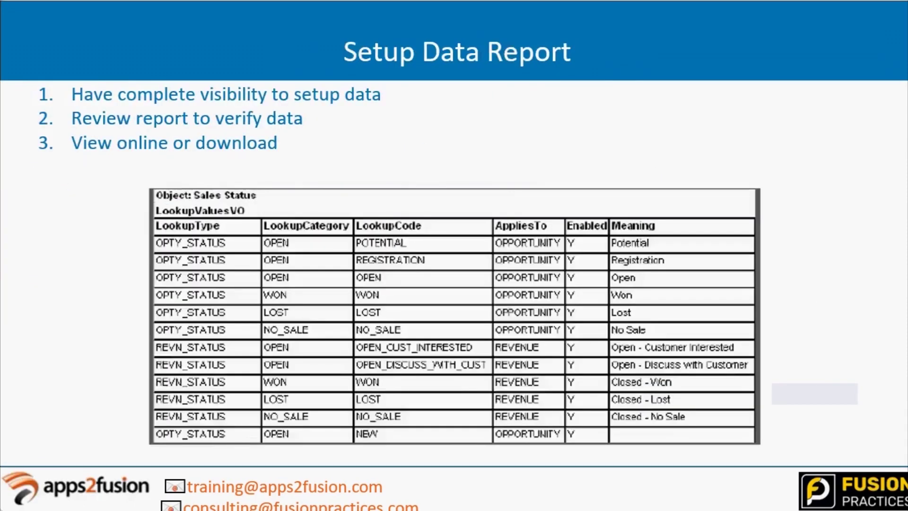
key("Right")
key("Left")
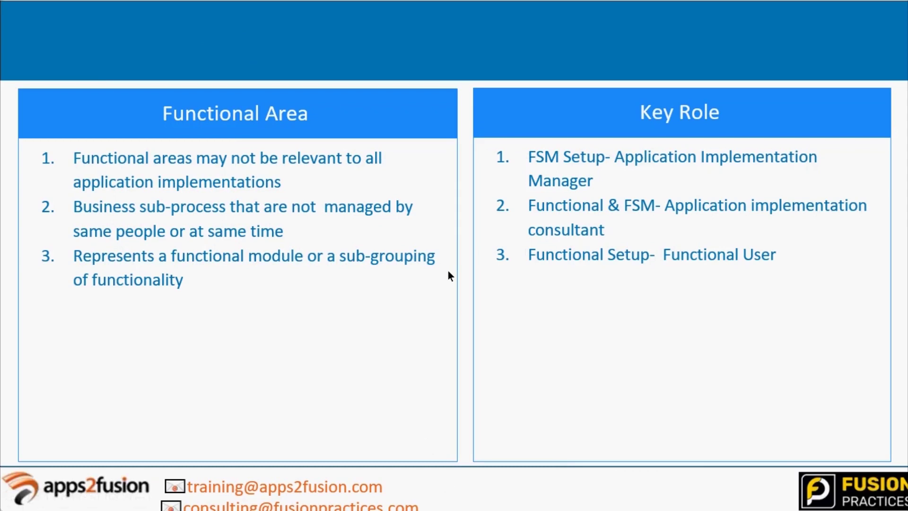
key("alt+Tab")
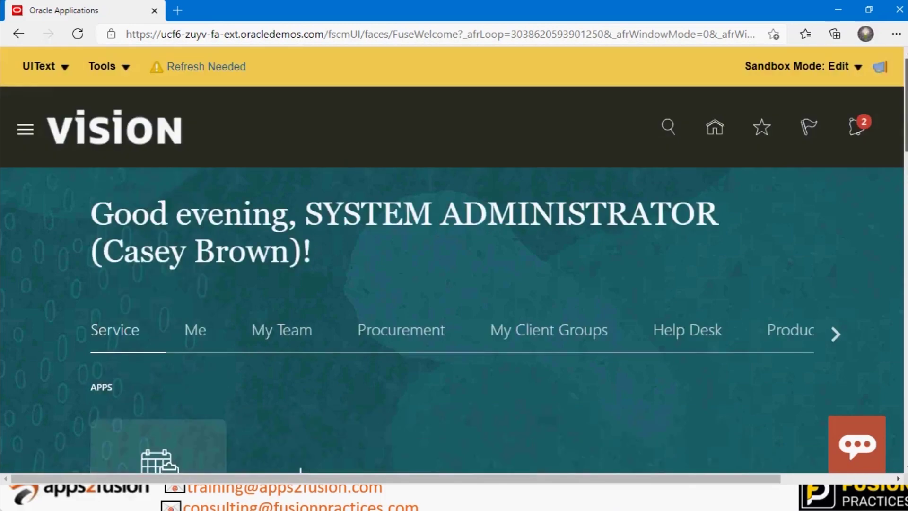
scroll(455, 284, "down", 1)
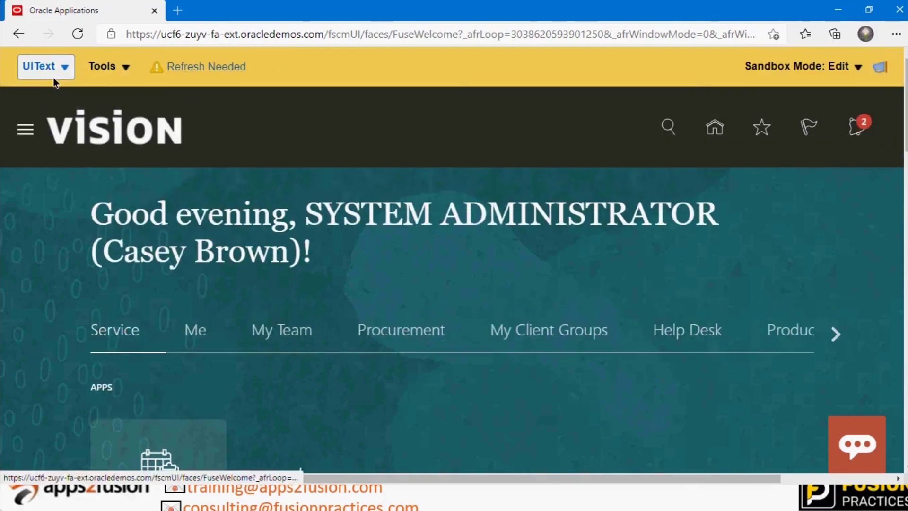
Zoom the browser out two steps and show the Settings and Actions menu.
key("ctrl+minus")
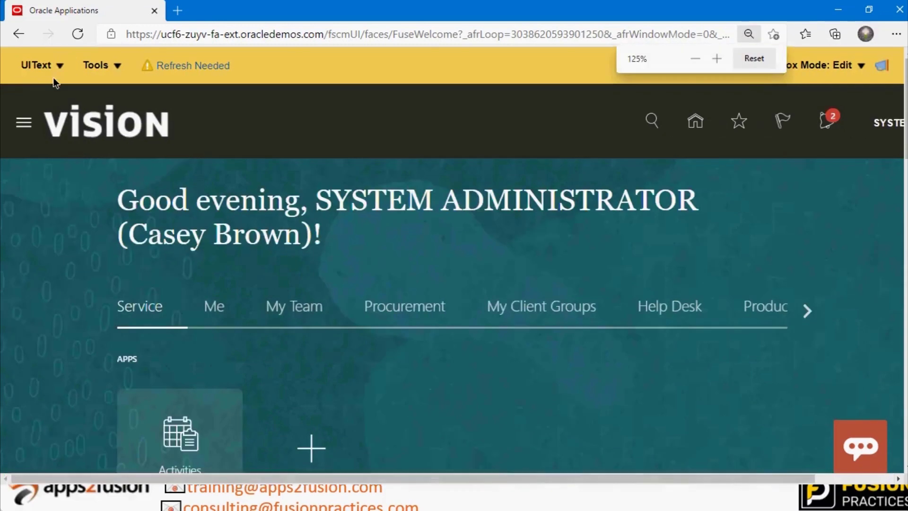
key("ctrl+minus")
key("ctrl+minus")
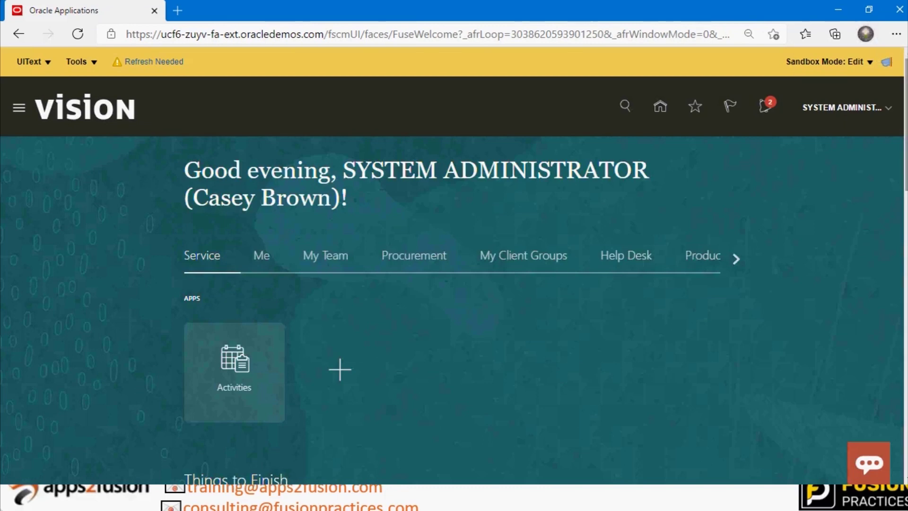
left_click(889, 112)
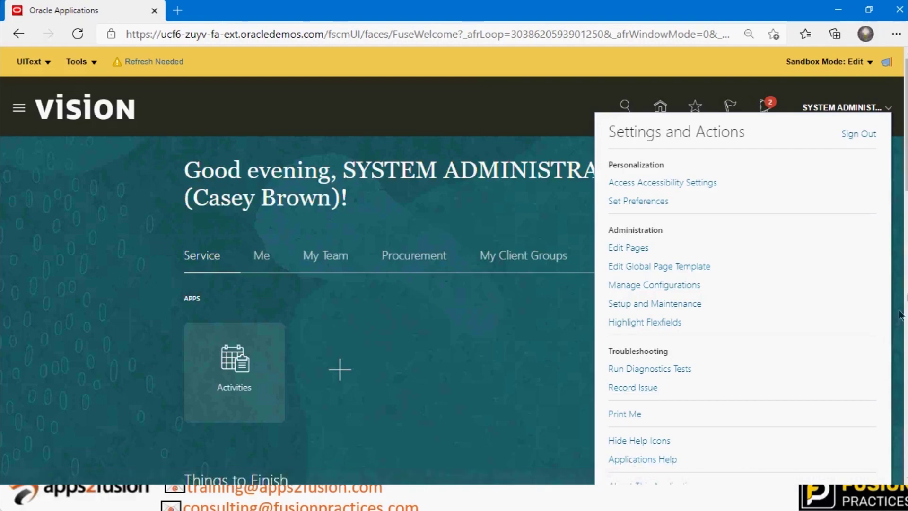
scroll(709, 355, "down", 1)
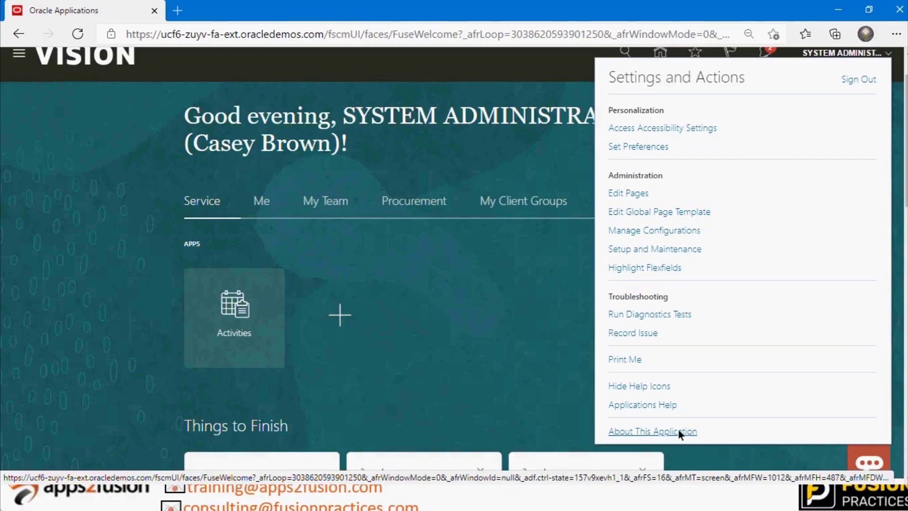
Go to Setup and Maintenance to view the Compensation Management setup tasks.
left_click(646, 248)
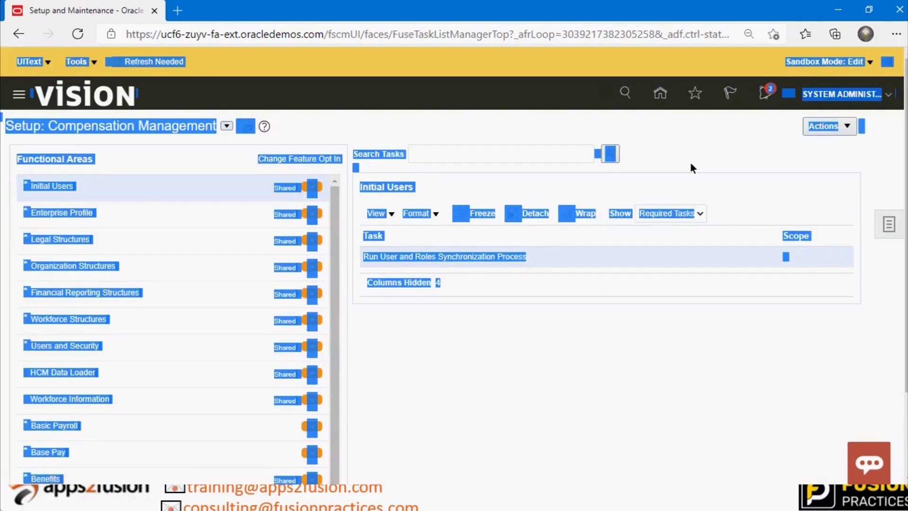
left_click(690, 162)
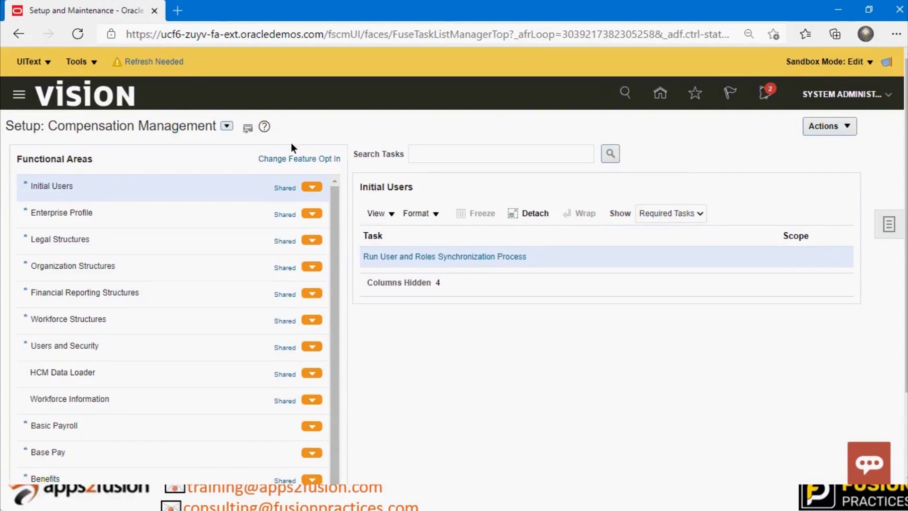
Change the setup offering to Project Financial Management.
left_click(226, 126)
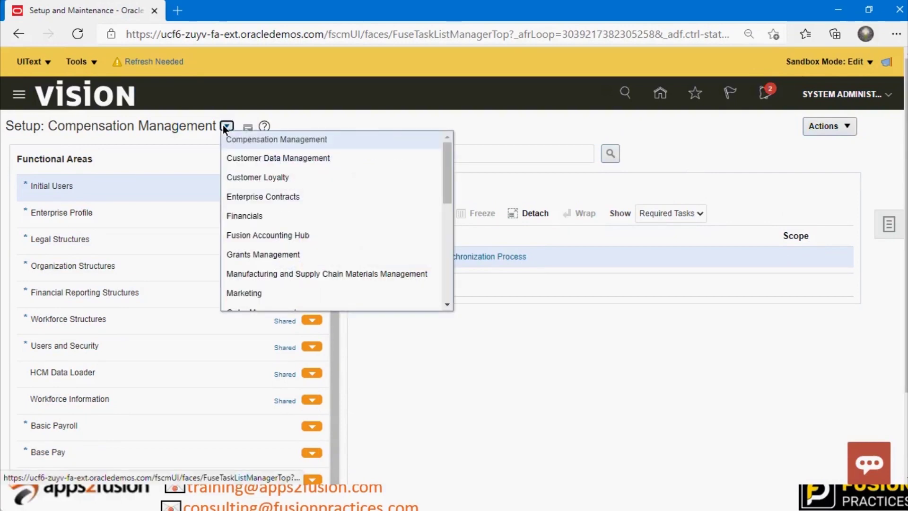
mouse_move(447, 170)
left_mouse_down()
mouse_move(444, 282)
mouse_move(445, 257)
left_mouse_up()
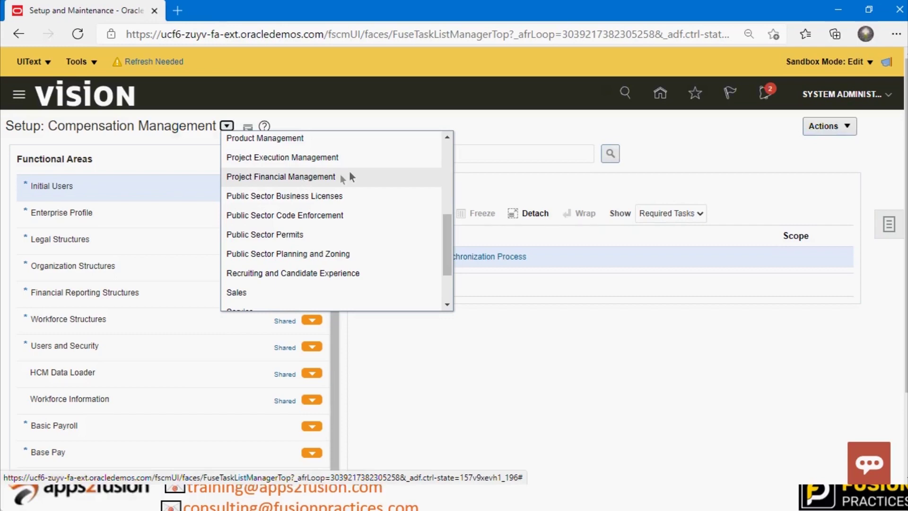
left_click(322, 177)
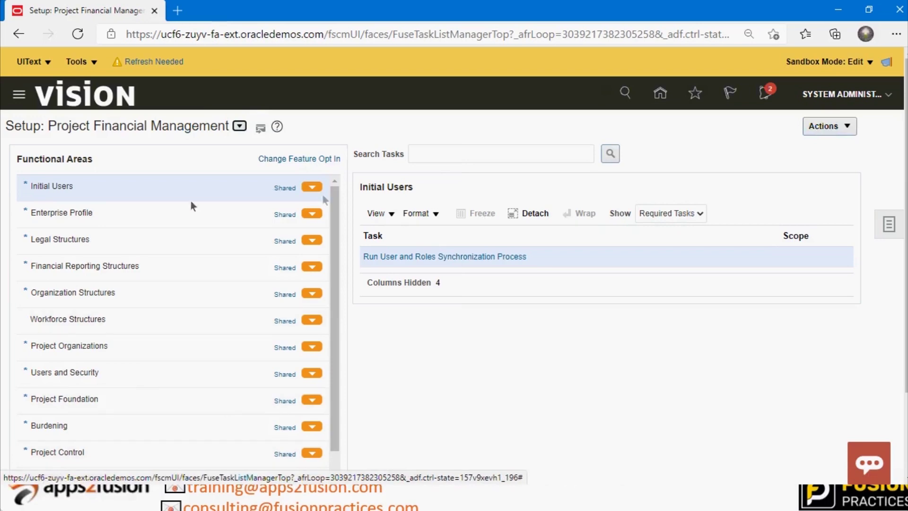
View the Enterprise Profile and Initial Users tasks, then show the task filter choices.
left_click(120, 213)
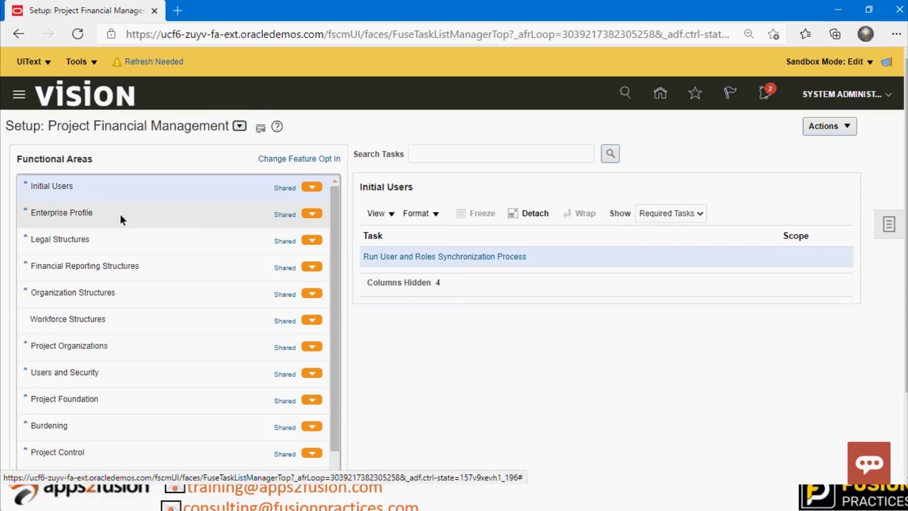
left_click(101, 189)
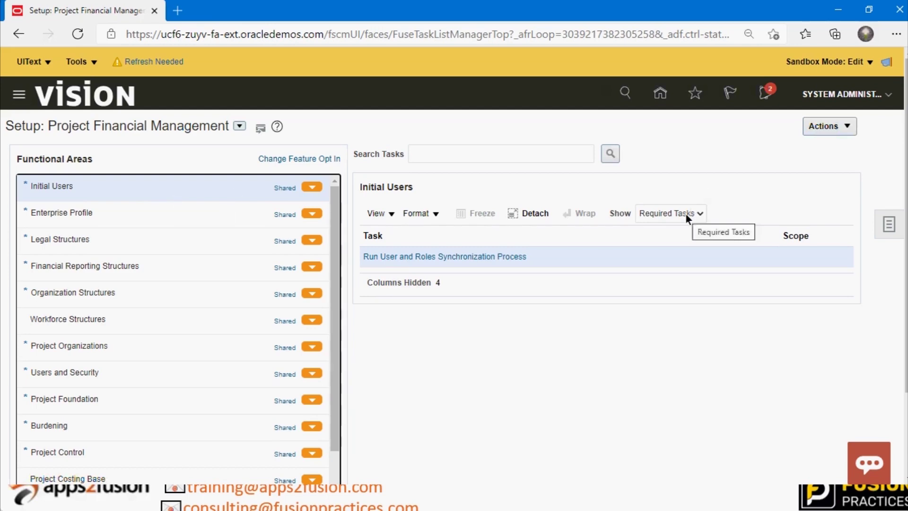
left_click(660, 213)
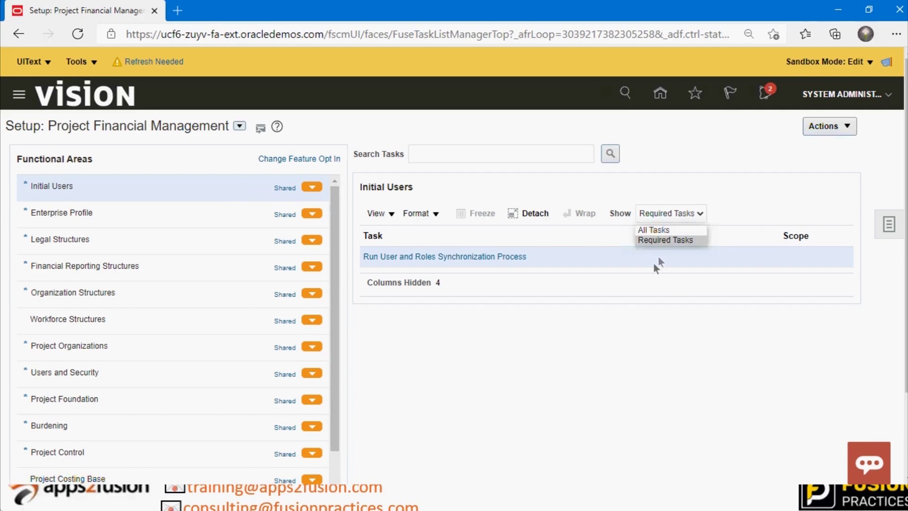
Show All Tasks for Initial Users, select Run User and Roles Synchronization Process, then pick Enterprise Profile.
left_click(659, 231)
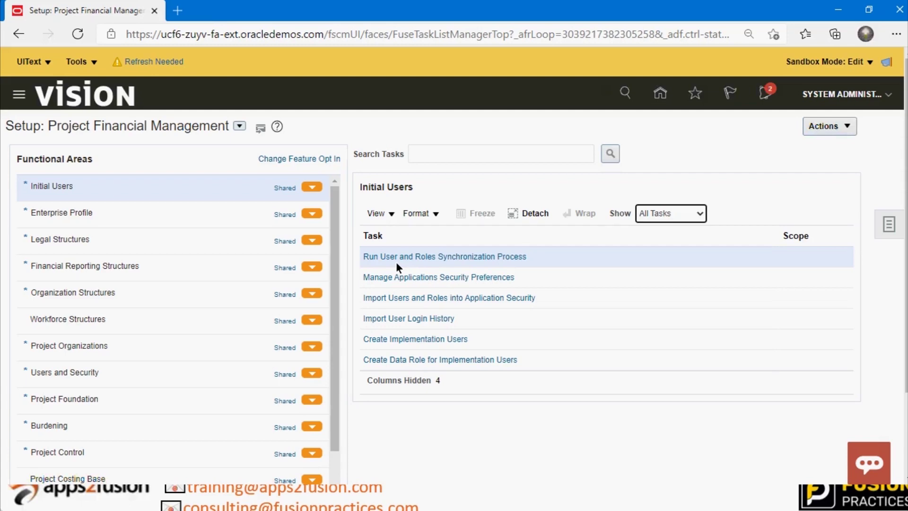
left_click_drag(396, 262, 599, 190)
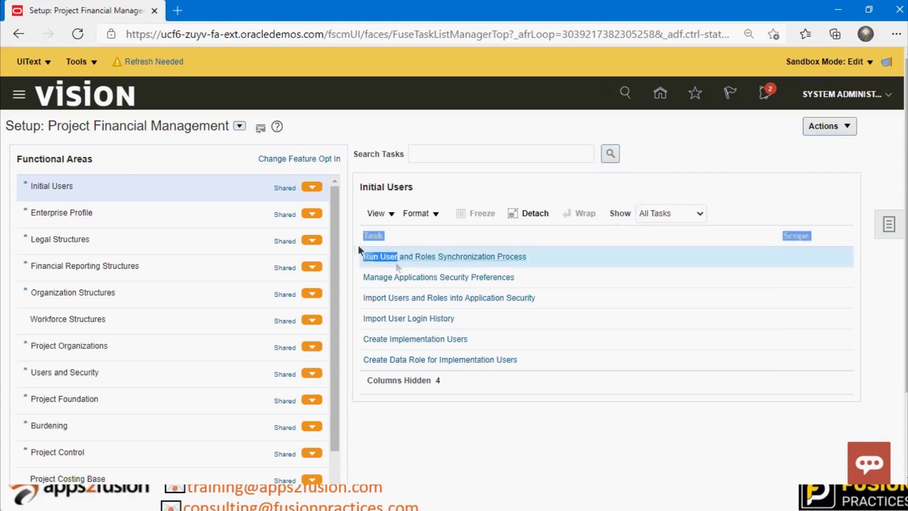
left_click(600, 190)
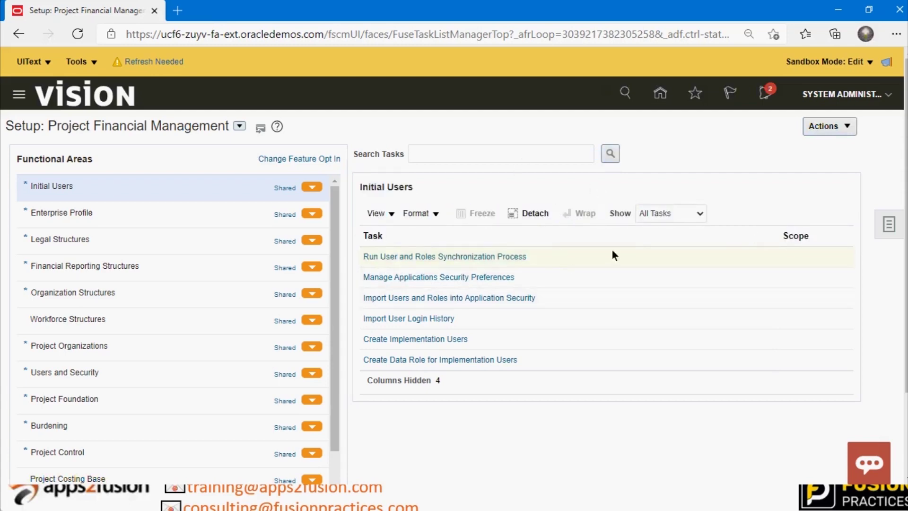
left_click(570, 263)
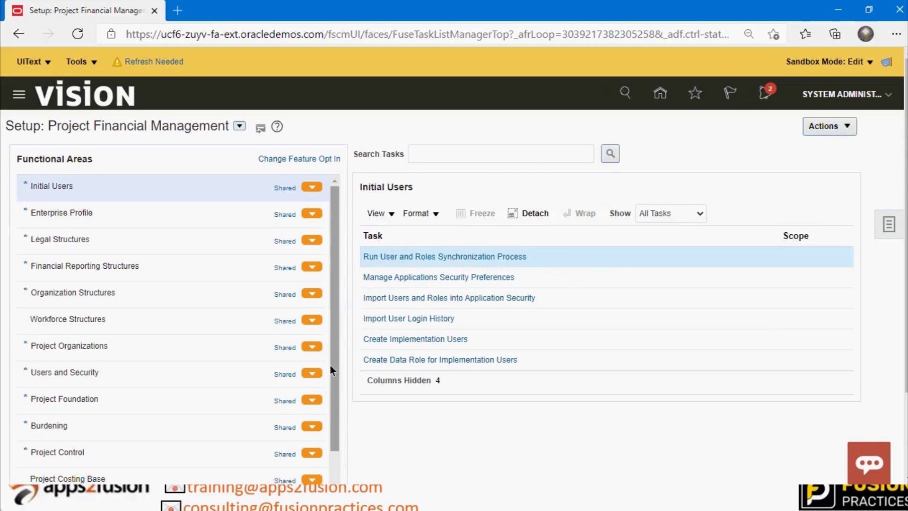
left_click(114, 217)
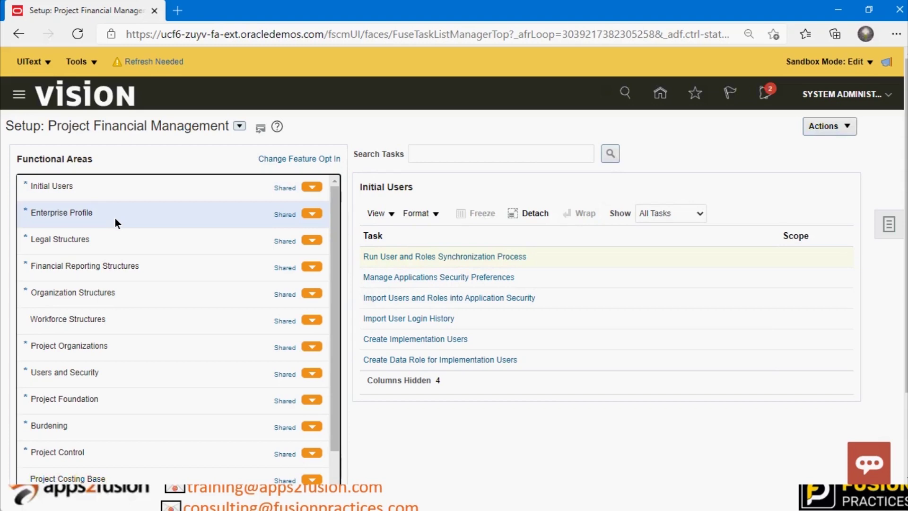
Show Enterprise Profile's required tasks and select Manage Geographies and Manage Locations.
left_click(114, 217)
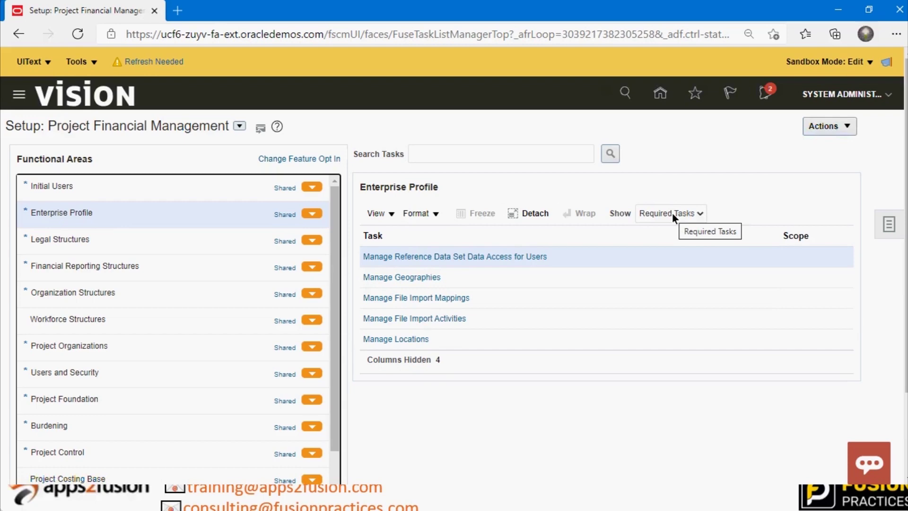
left_click(566, 281)
left_click(545, 344)
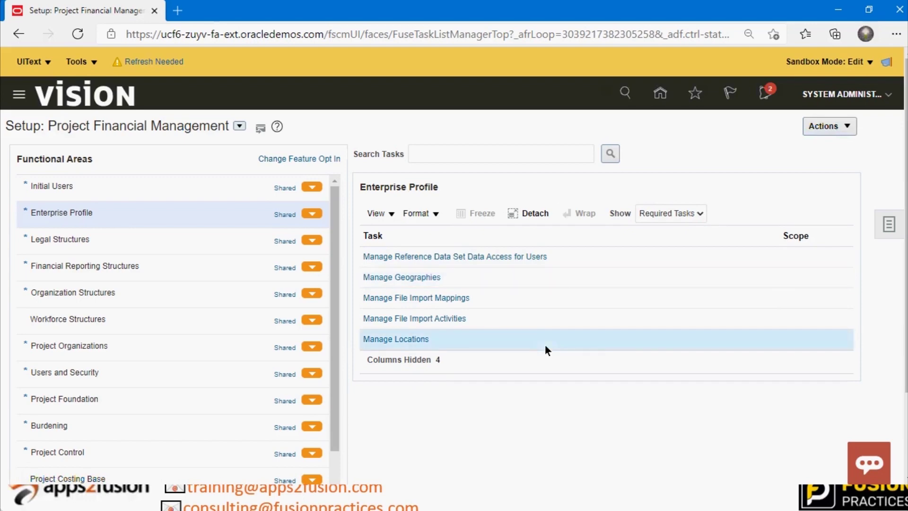
Switch the Enterprise Profile task filter from Required Tasks to All Tasks.
left_click(662, 212)
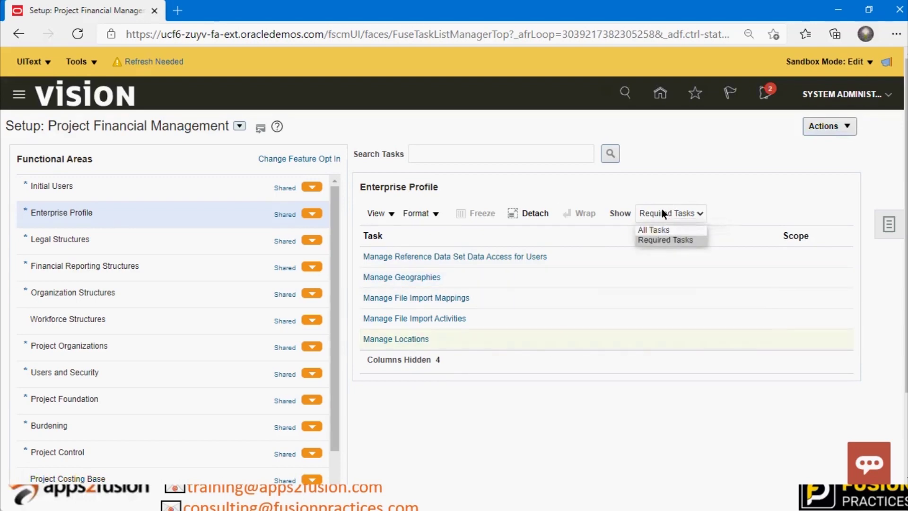
left_click(657, 231)
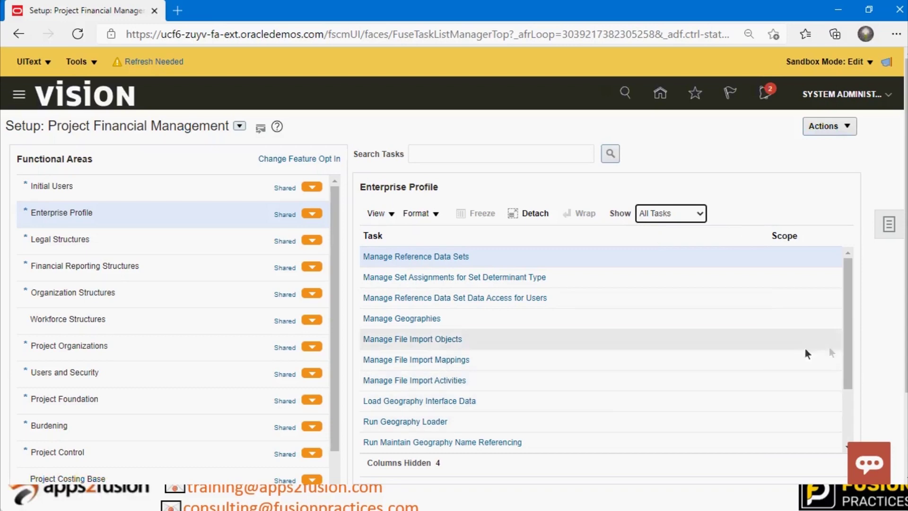
left_click_drag(850, 350, 847, 437)
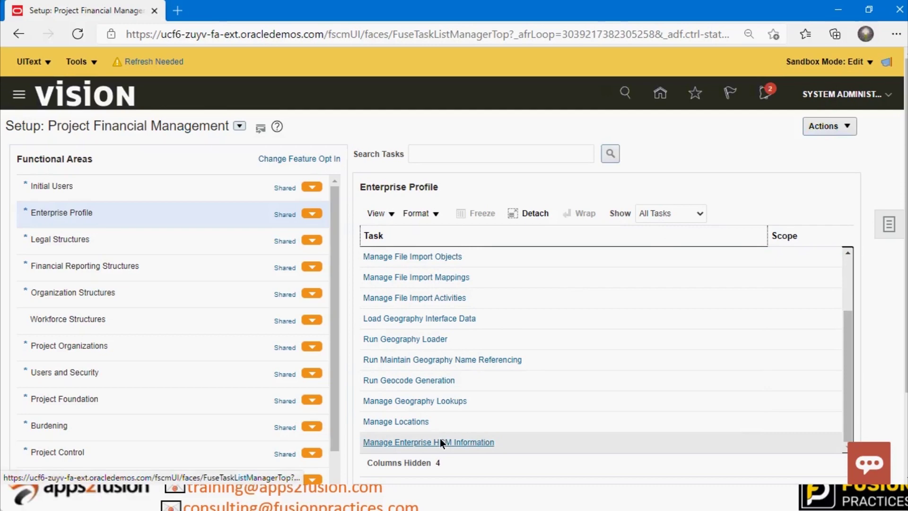
Open Manage Enterprise HCM Information for Vision Corporation and expand Other Classifications.
left_click(410, 443)
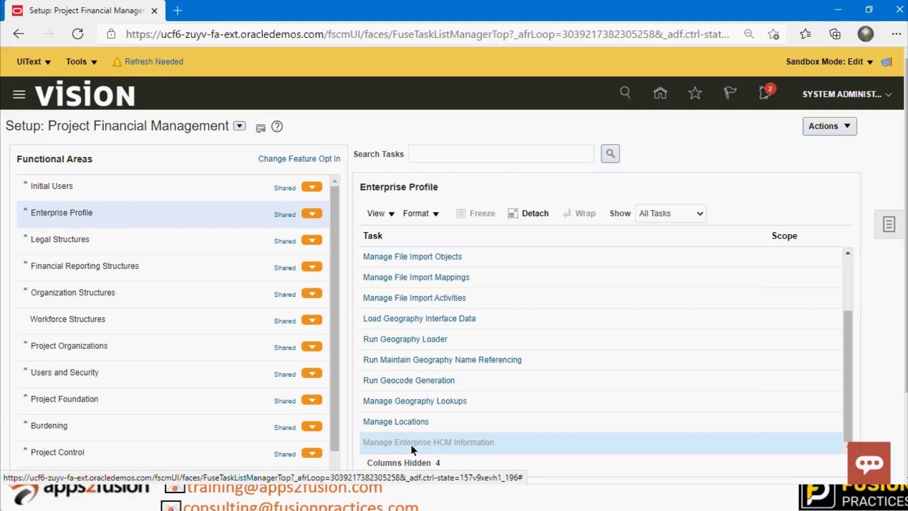
left_click(410, 444)
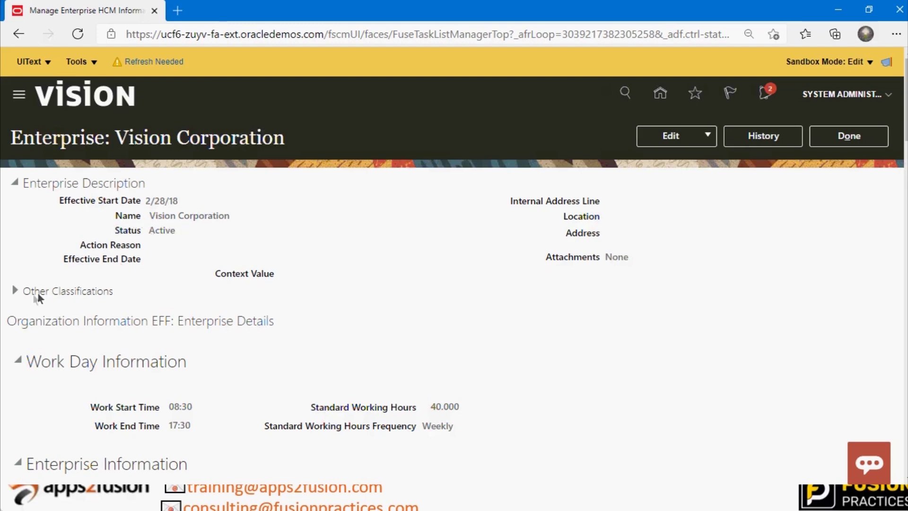
left_click(14, 291)
left_click_drag(906, 92, 906, 149)
scroll(901, 107, "down", 1)
scroll(901, 106, "up", 1)
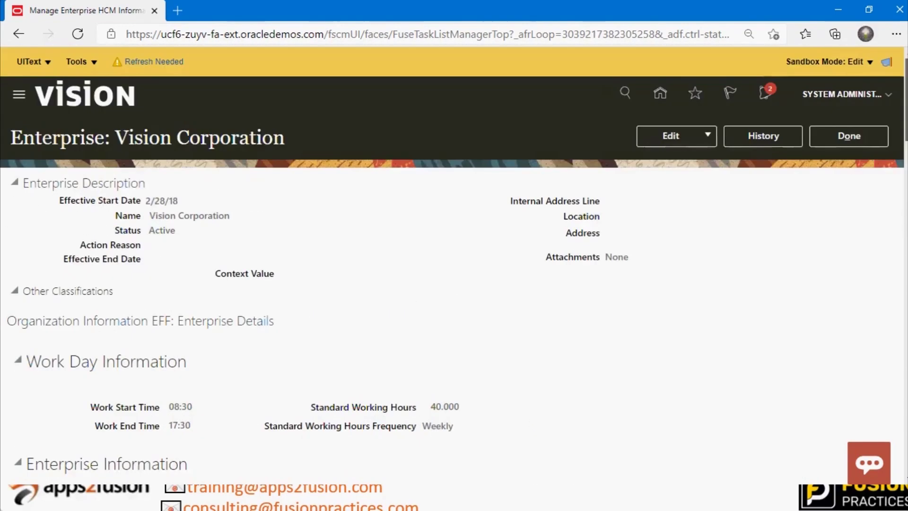
View the Edit options (Update, Correct, Delete Record), then leave the Vision Corporation page with Done.
left_click(708, 137)
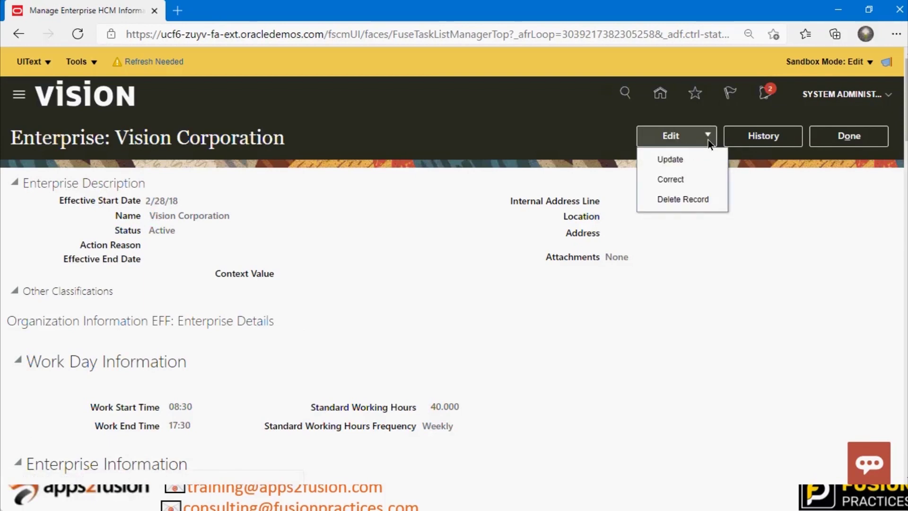
left_click(877, 135)
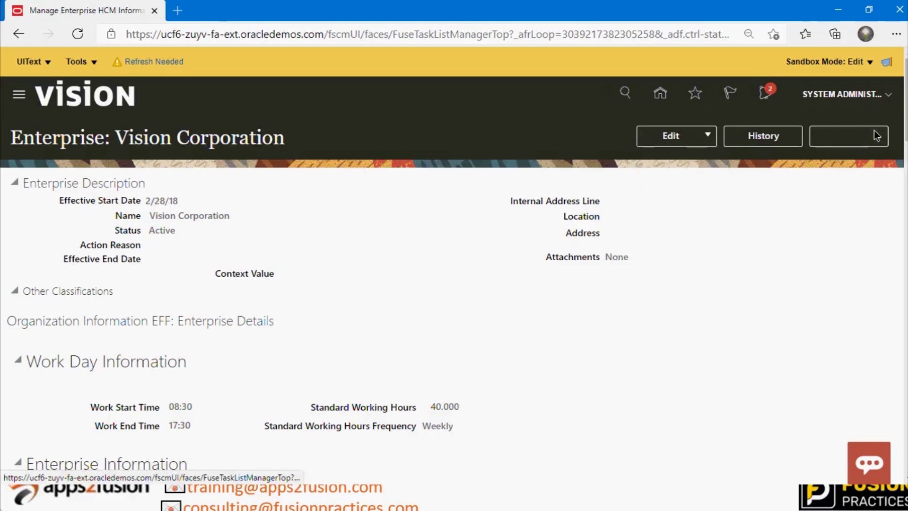